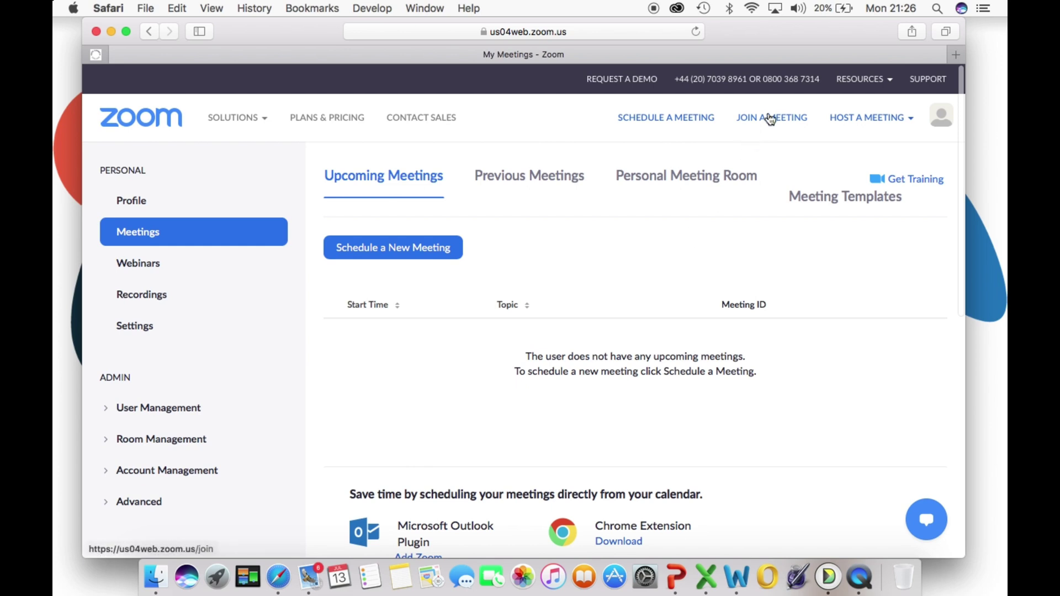
Step: Join a meeting by entering its meeting ID and allow the page to open zoom.us.app
click(769, 117)
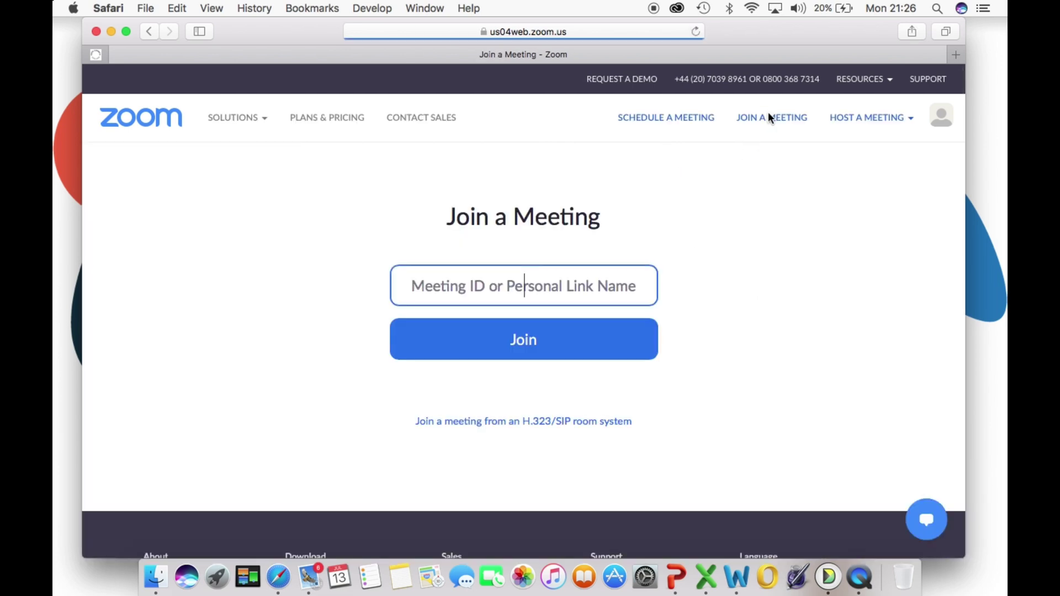
text(568)
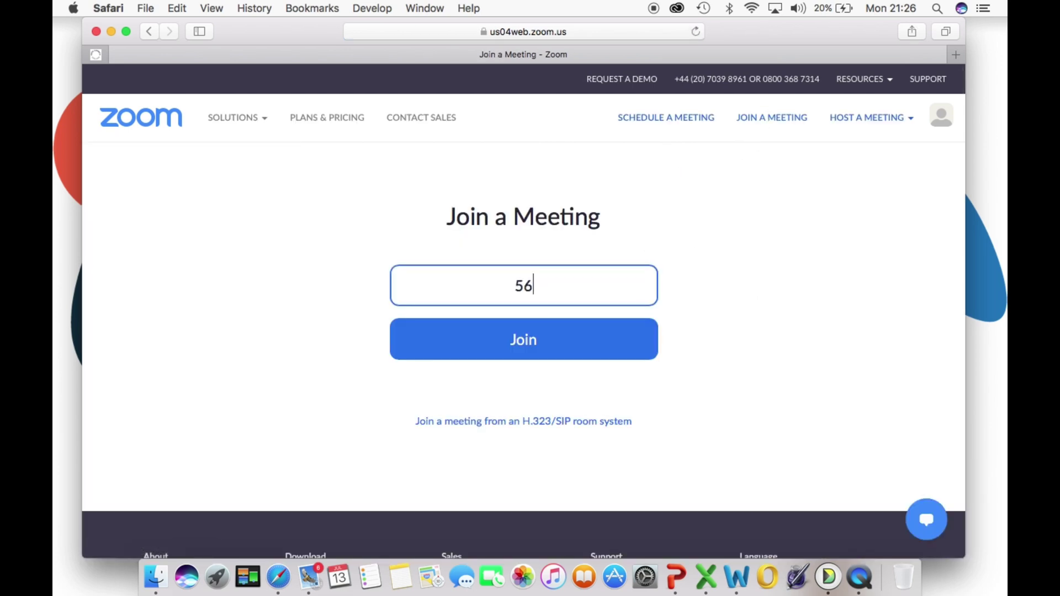
key(BackSpace)
key(BackSpace)
key(BackSpace)
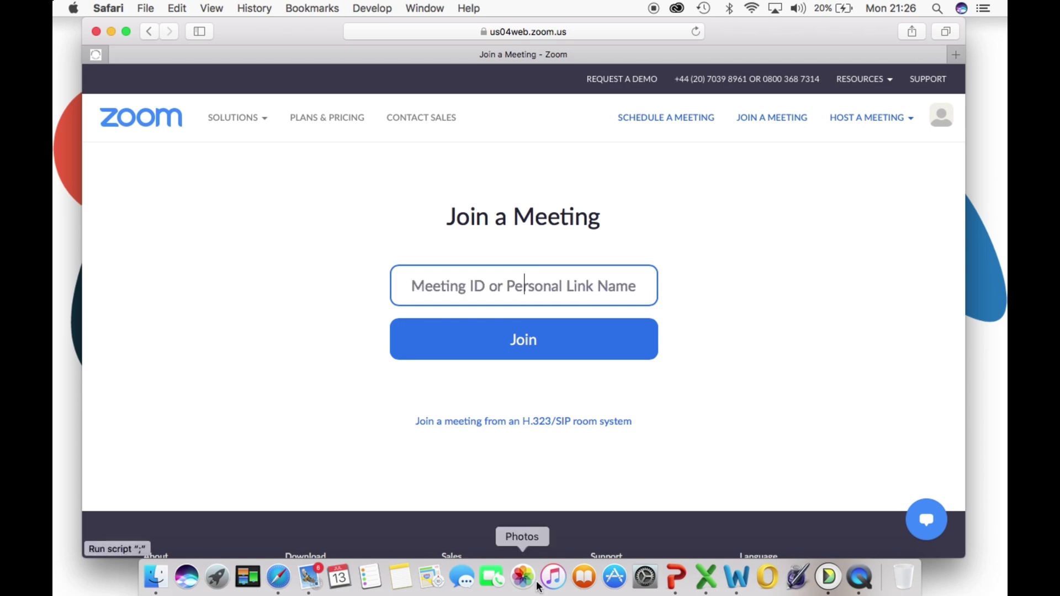
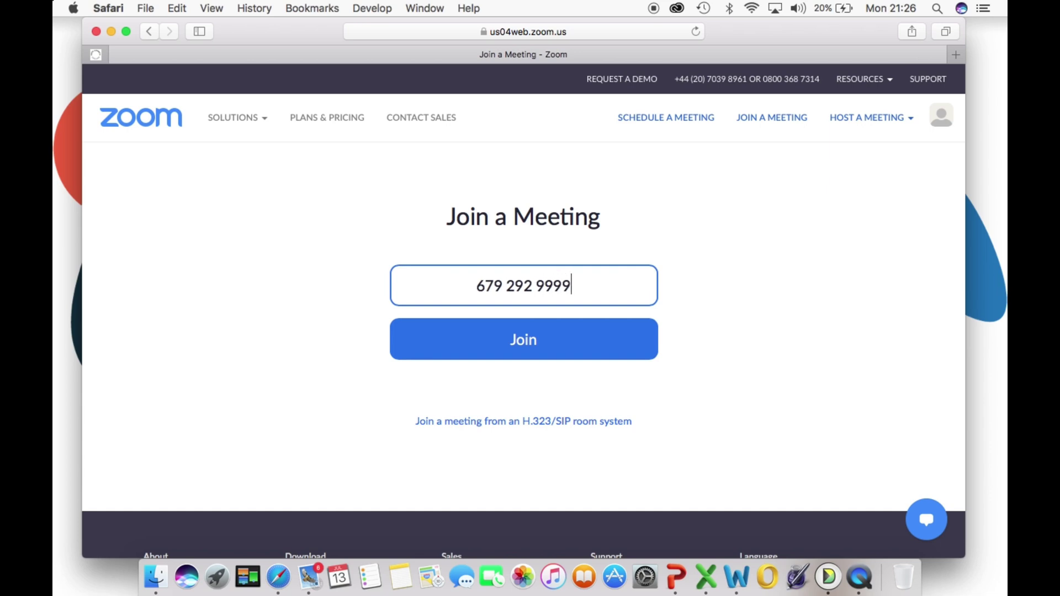
click(535, 340)
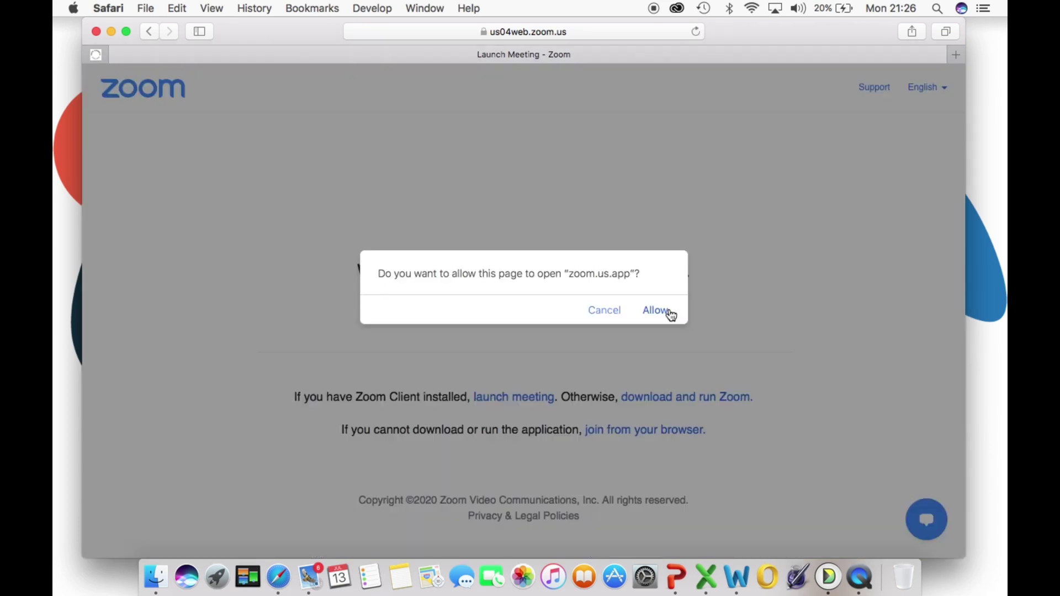
click(657, 310)
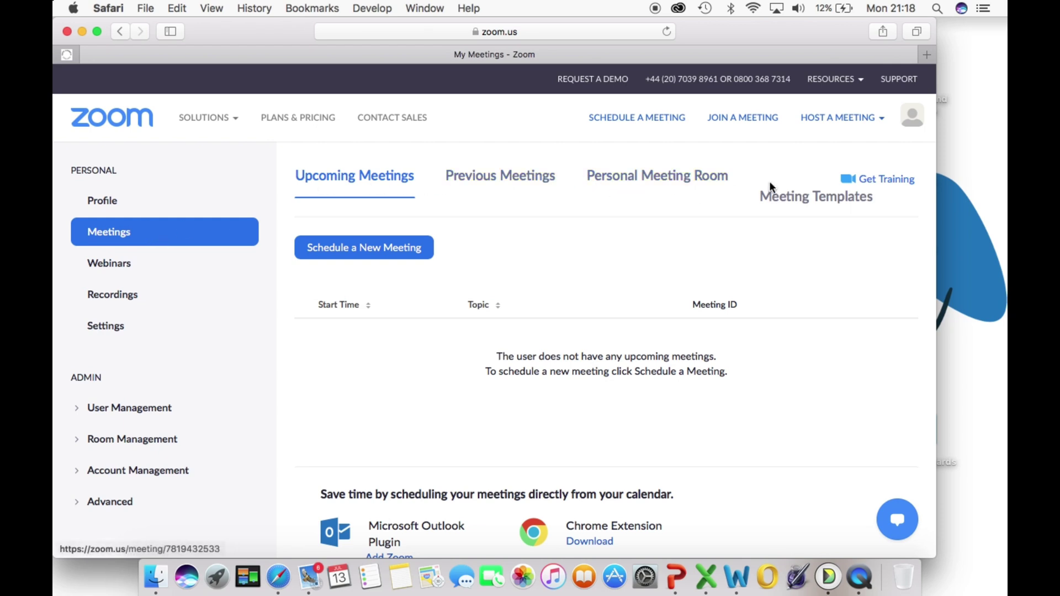
Step: Show the Personal Meeting Room page and review its topic, meeting ID, passcode and invite link
click(683, 181)
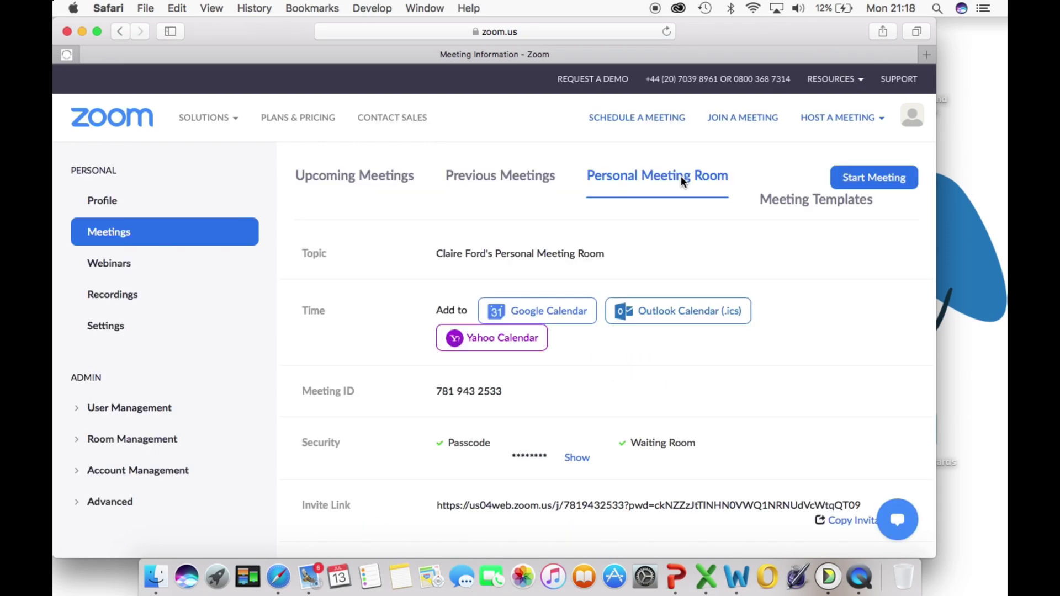
scroll(656, 258, down, 5)
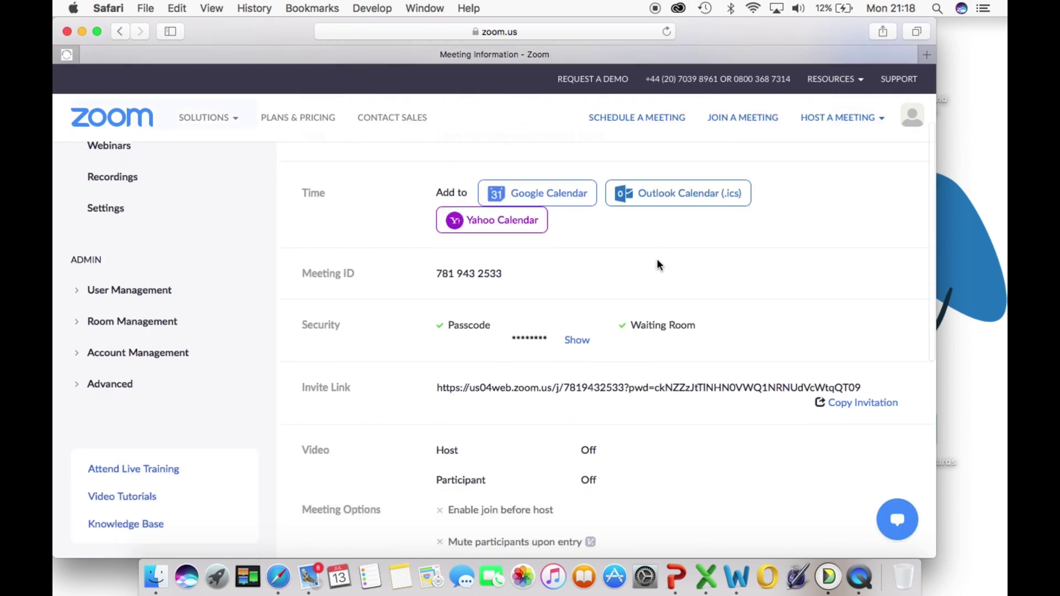
scroll(656, 261, down, 3)
scroll(657, 261, up, 6)
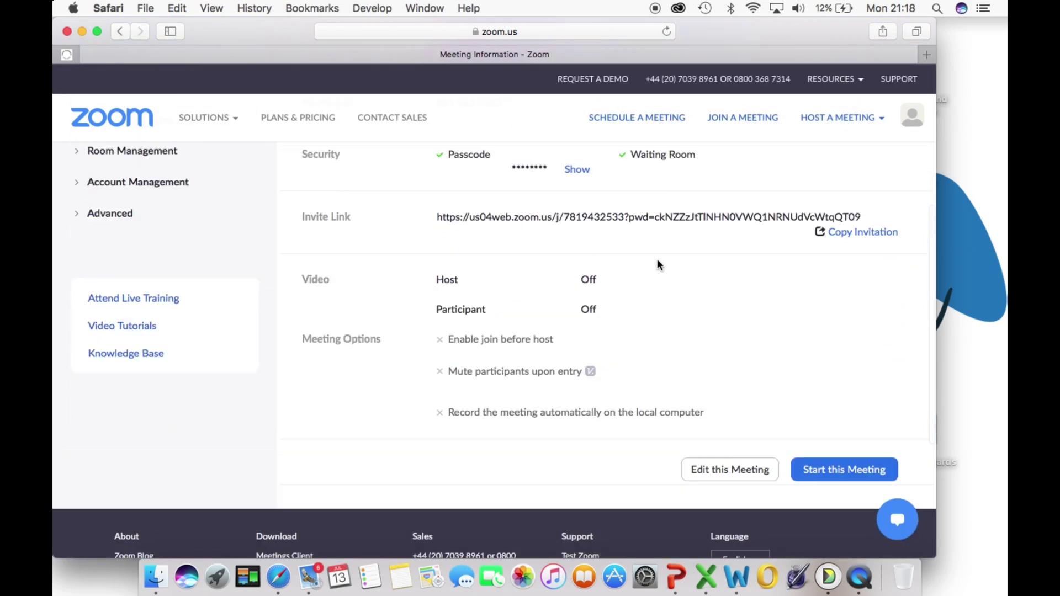
scroll(657, 264, up, 3)
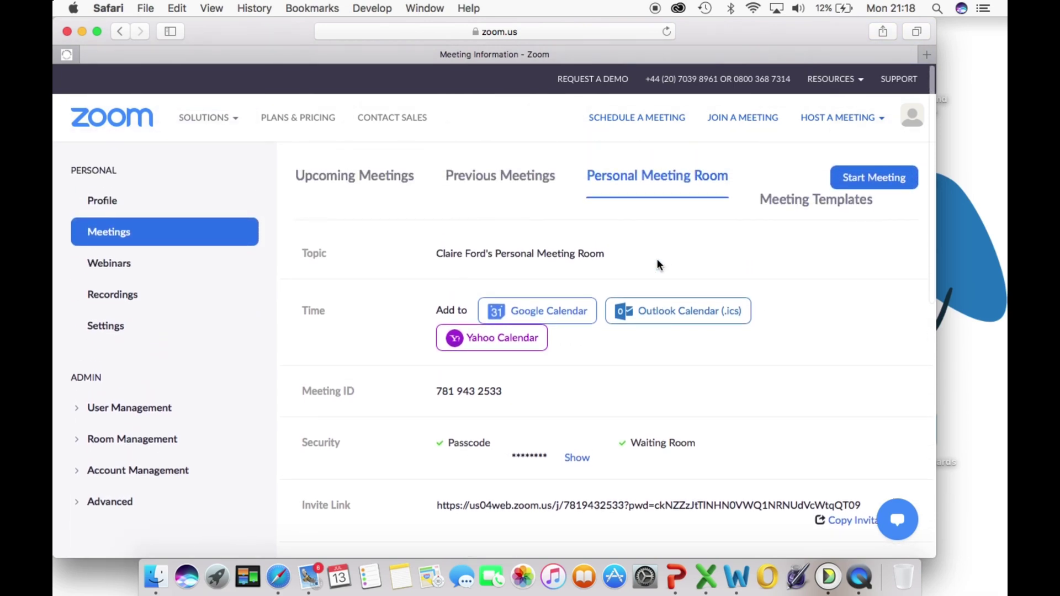
scroll(657, 264, down, 2)
scroll(657, 258, down, 1)
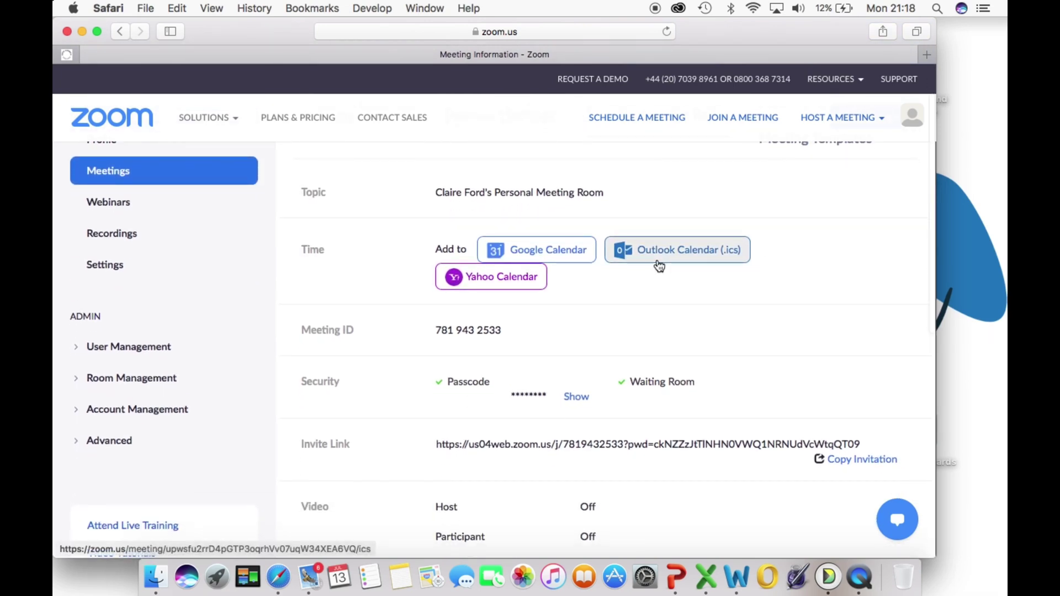
scroll(658, 264, down, 2)
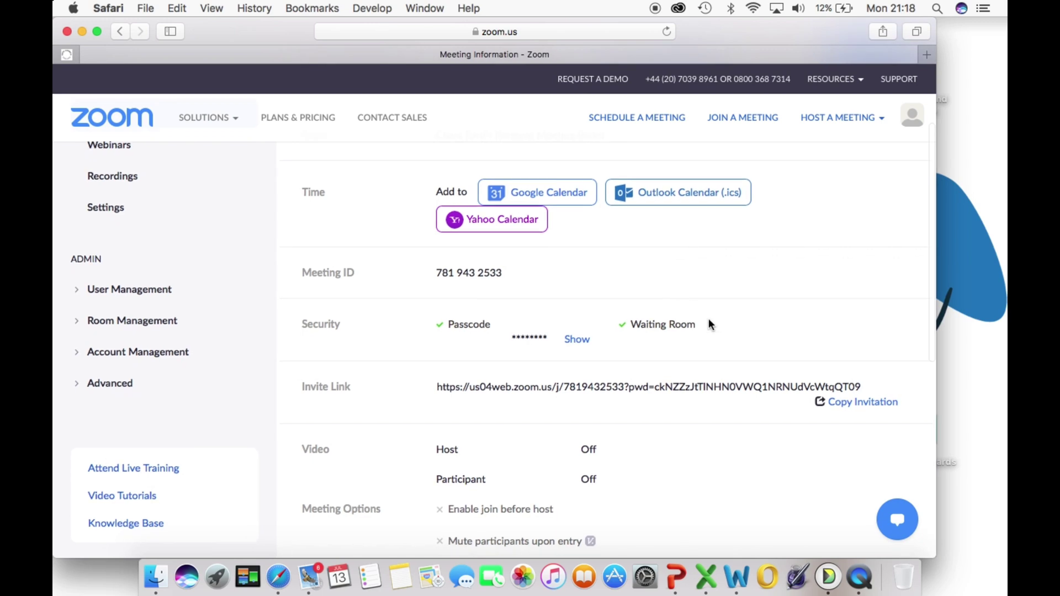
Step: View the personal meeting room invitation text in Copy Invitation, then dismiss the dialog
click(841, 409)
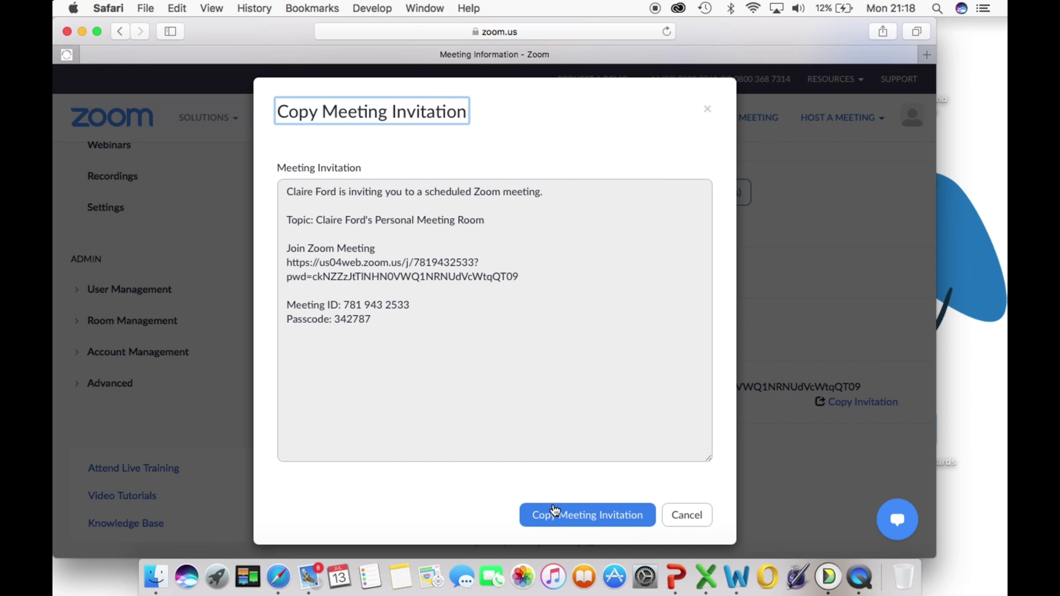
click(675, 517)
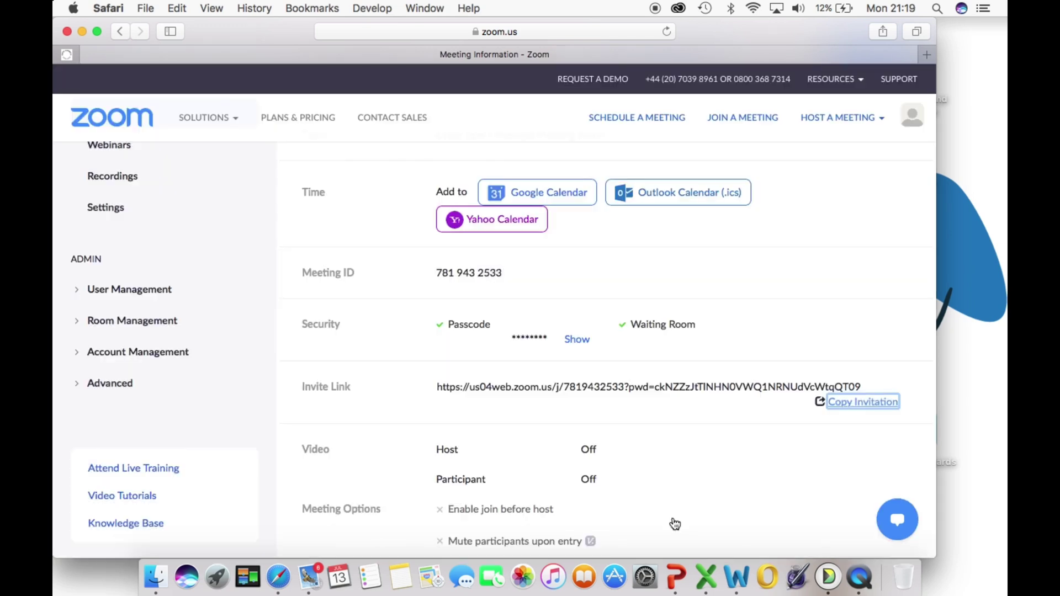
scroll(697, 368, up, 4)
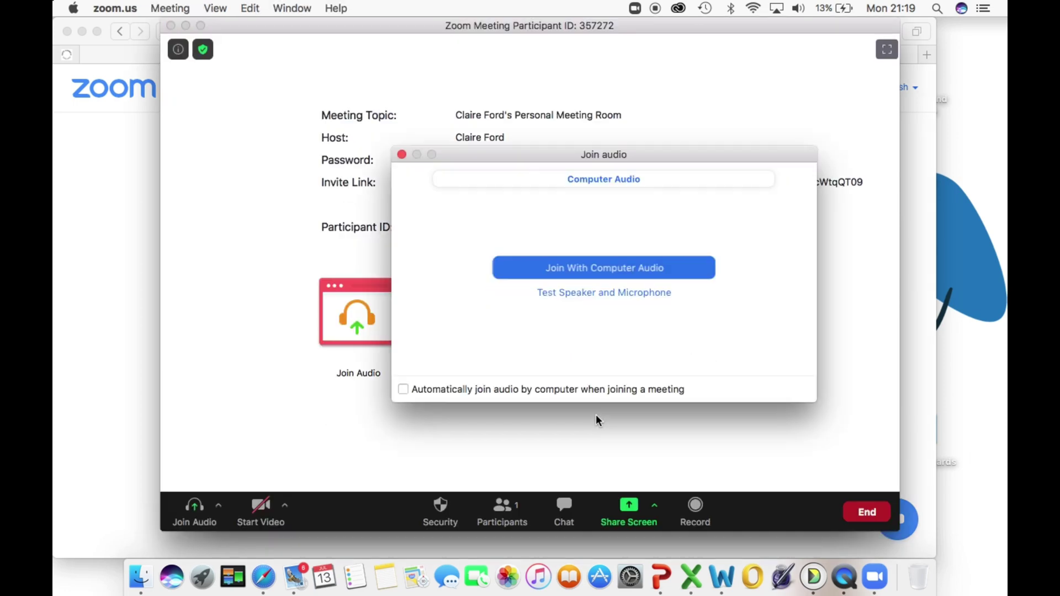
Step: Connect computer audio, check the Security menu, and show the Participants panel with the host listed
click(564, 272)
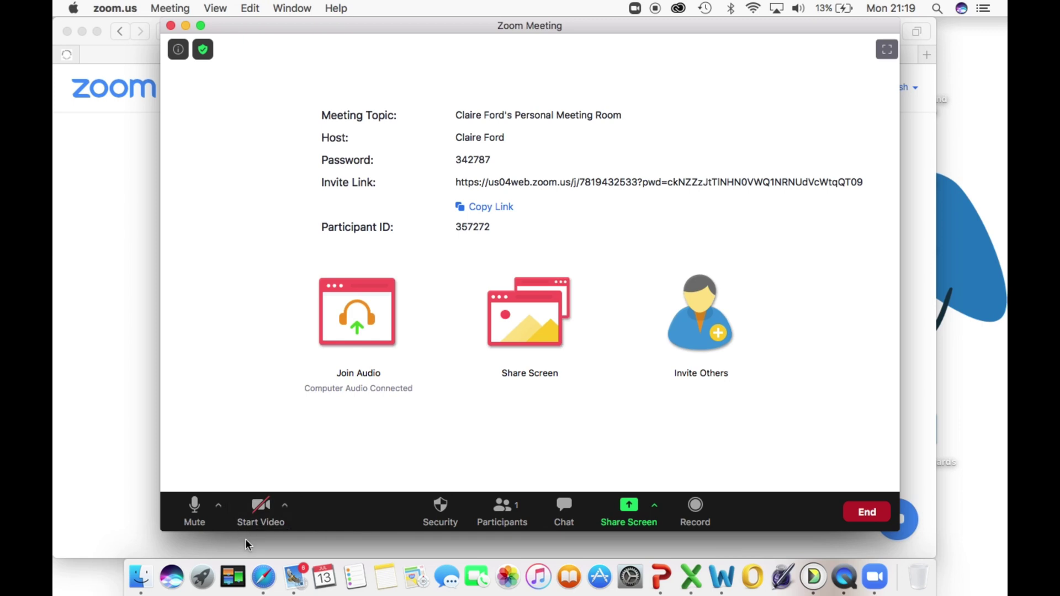
click(440, 511)
click(507, 510)
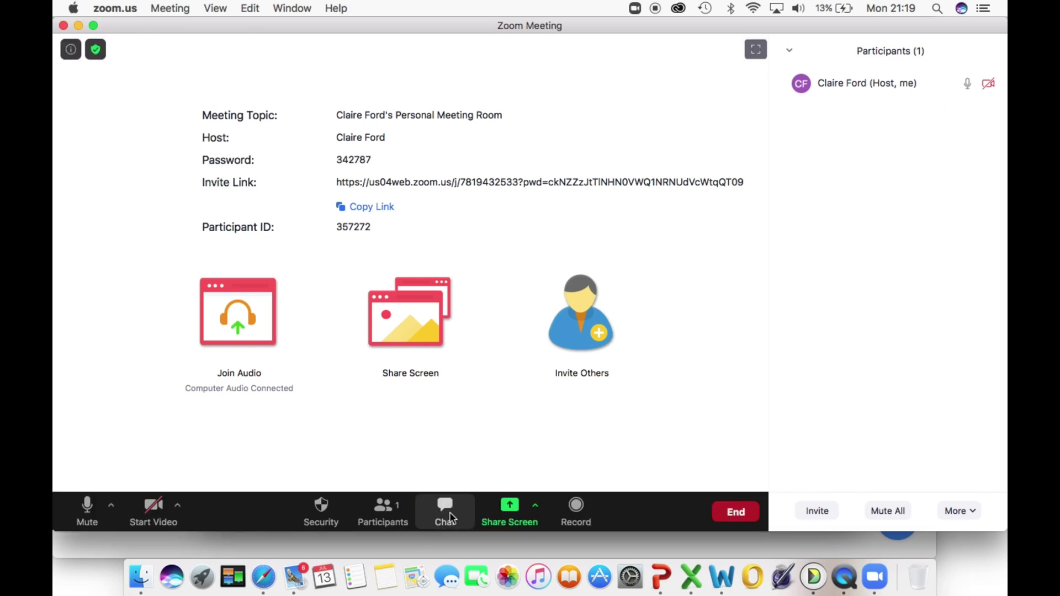
Step: Send 'hello everyone' to Everyone in the meeting chat and bring up the Share Screen chooser
click(449, 516)
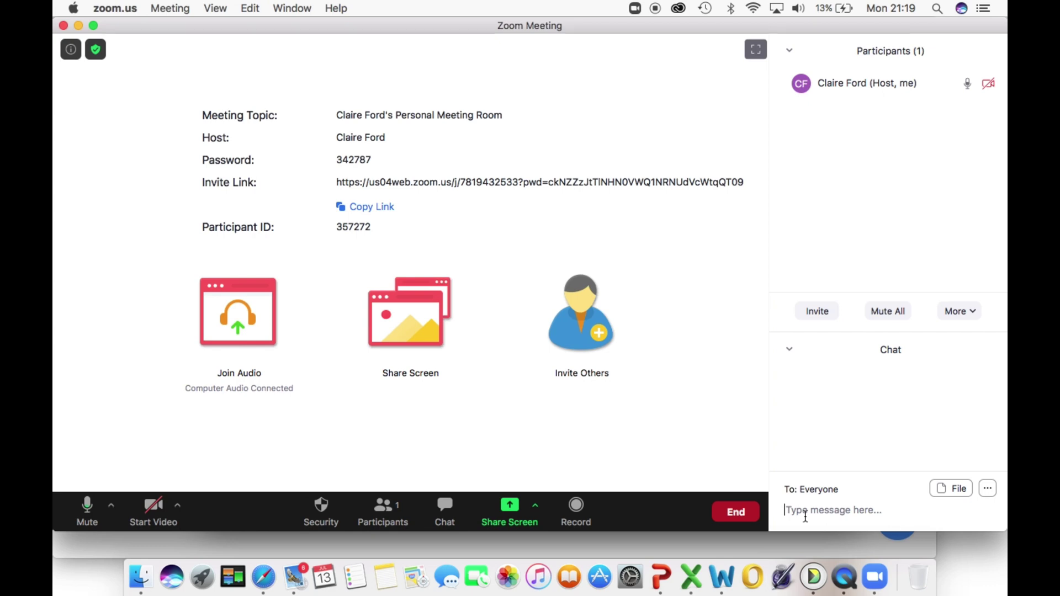
text(hello everyo)
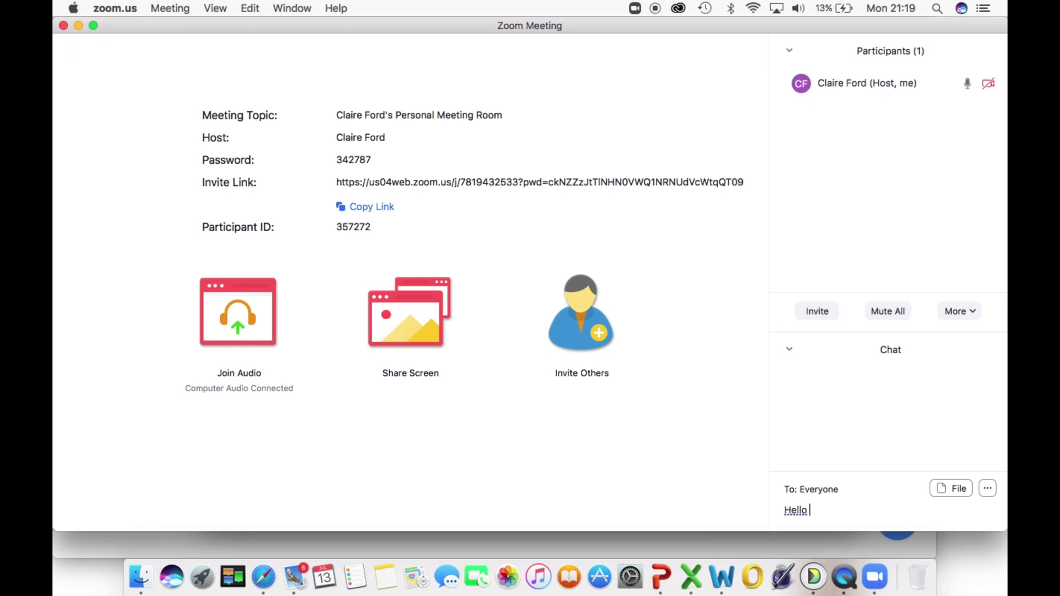
text(ne)
key(Return)
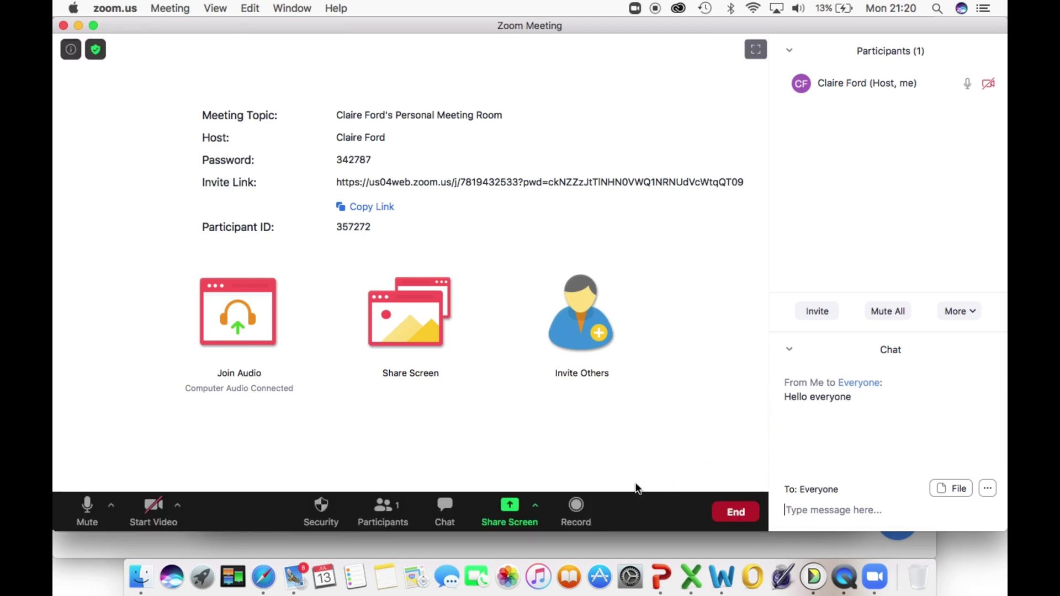
click(509, 516)
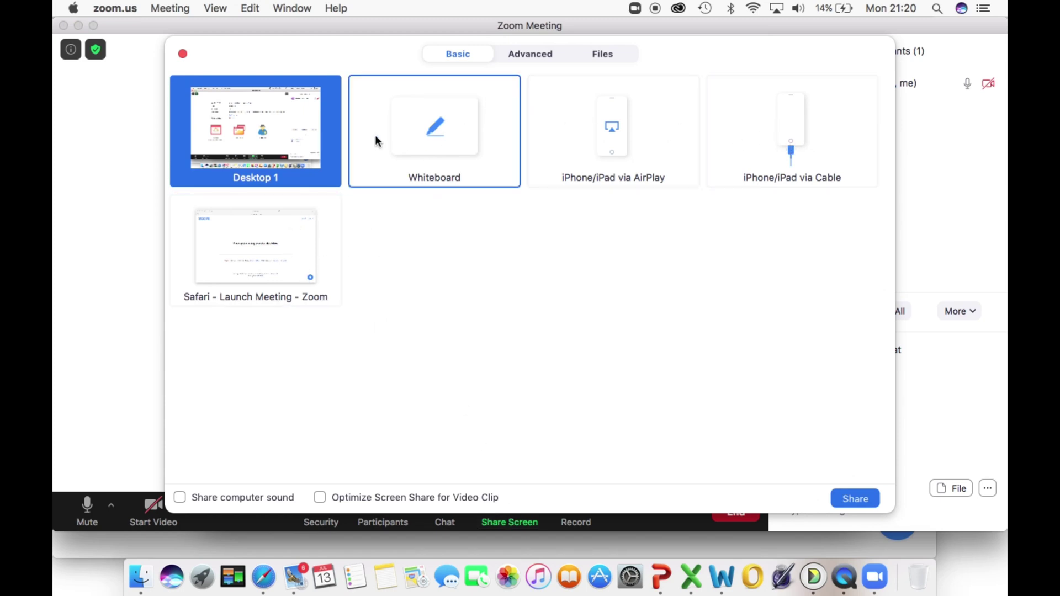
Step: Dismiss the Share Screen chooser without sharing anything
click(183, 54)
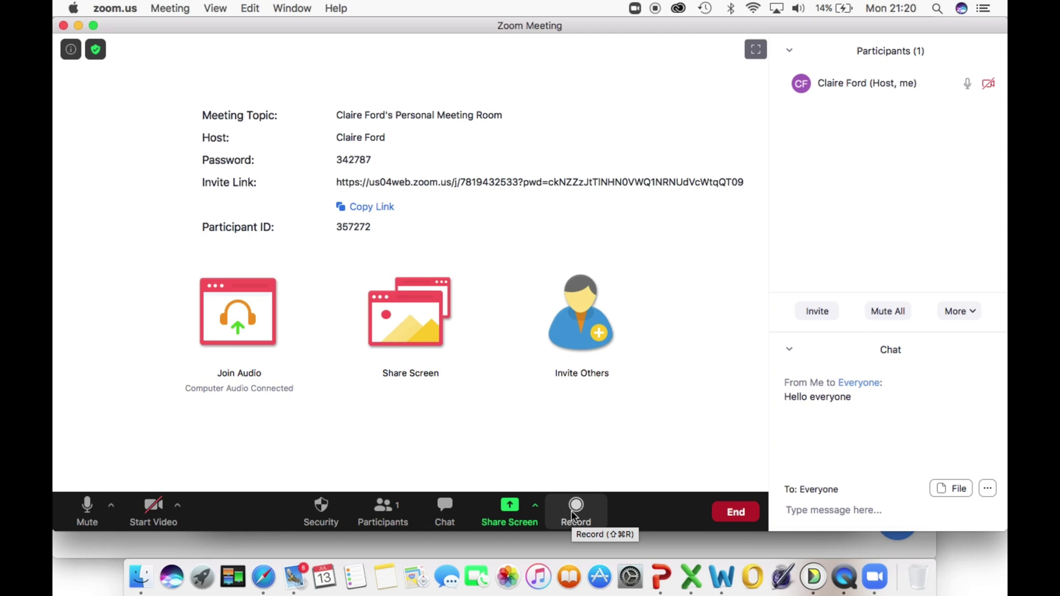
Step: End the meeting for all participants and close the Zoom main window
click(741, 517)
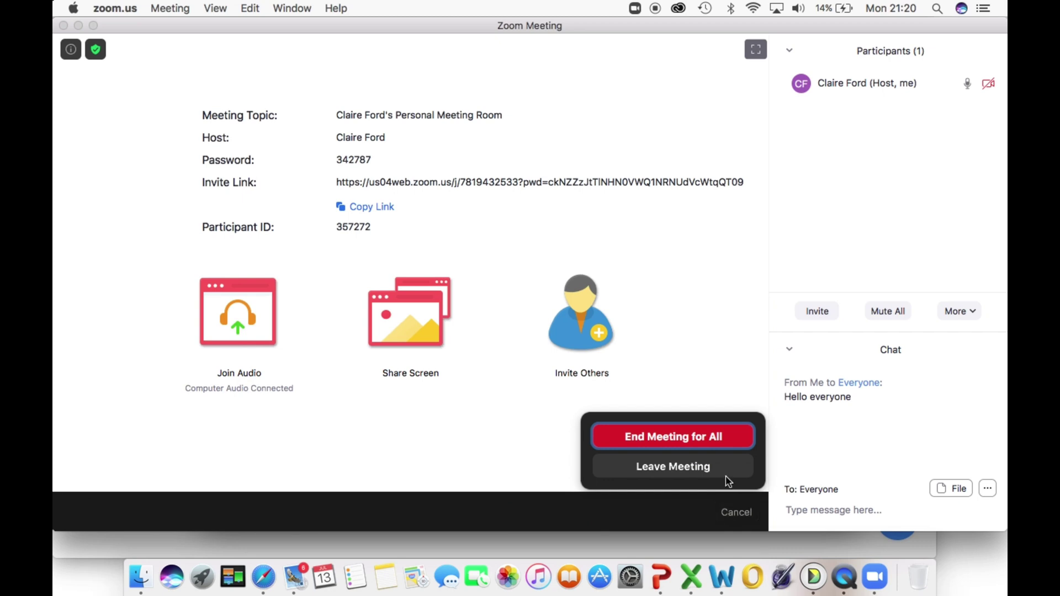
click(705, 439)
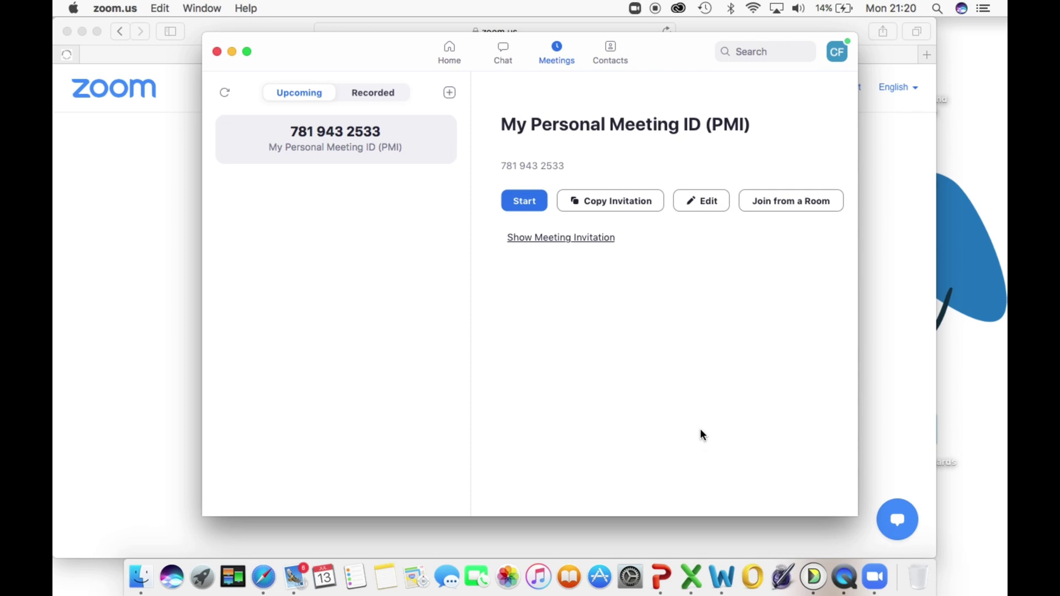
click(217, 51)
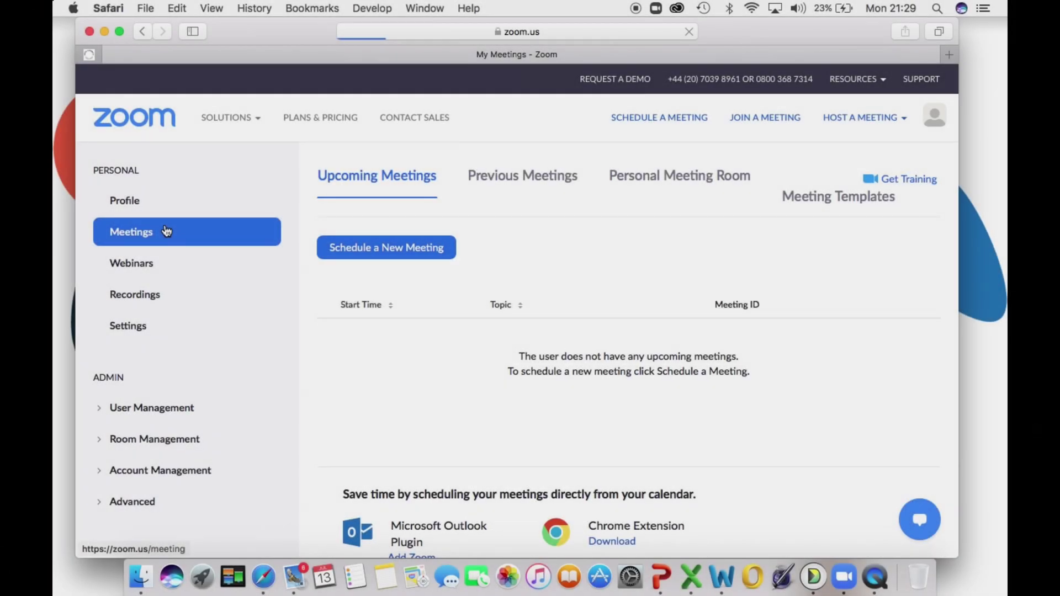
Step: Start scheduling a new meeting from the Meetings page and move down through the form
click(164, 226)
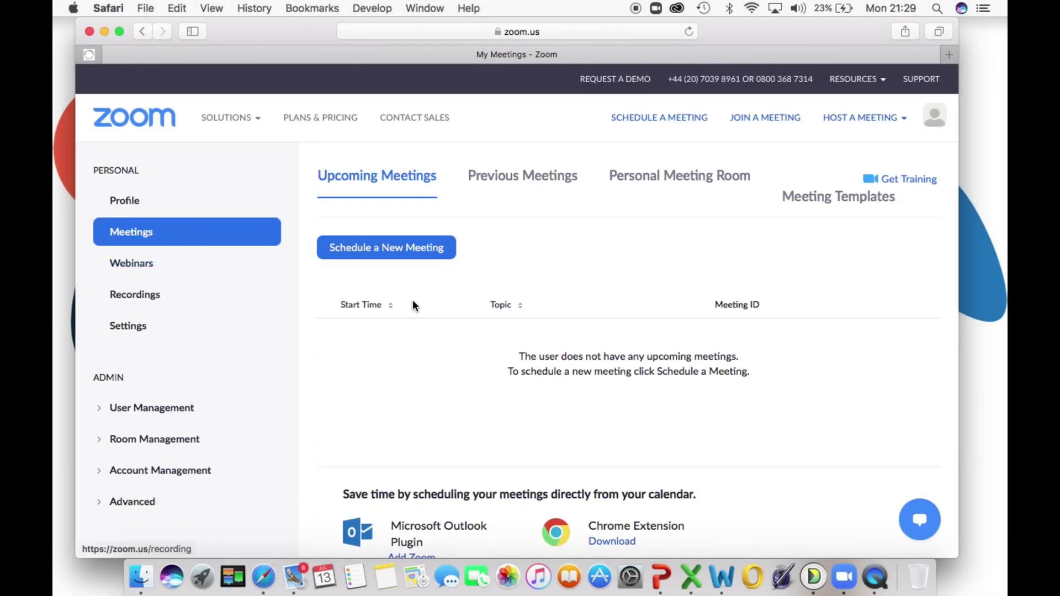
click(400, 256)
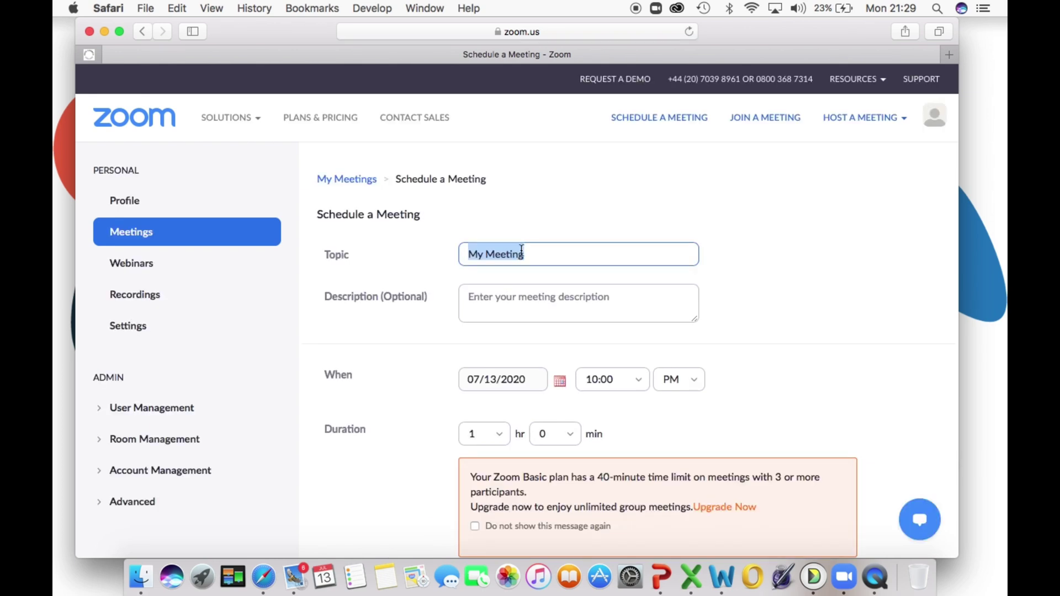
scroll(543, 255, down, 3)
scroll(542, 255, down, 1)
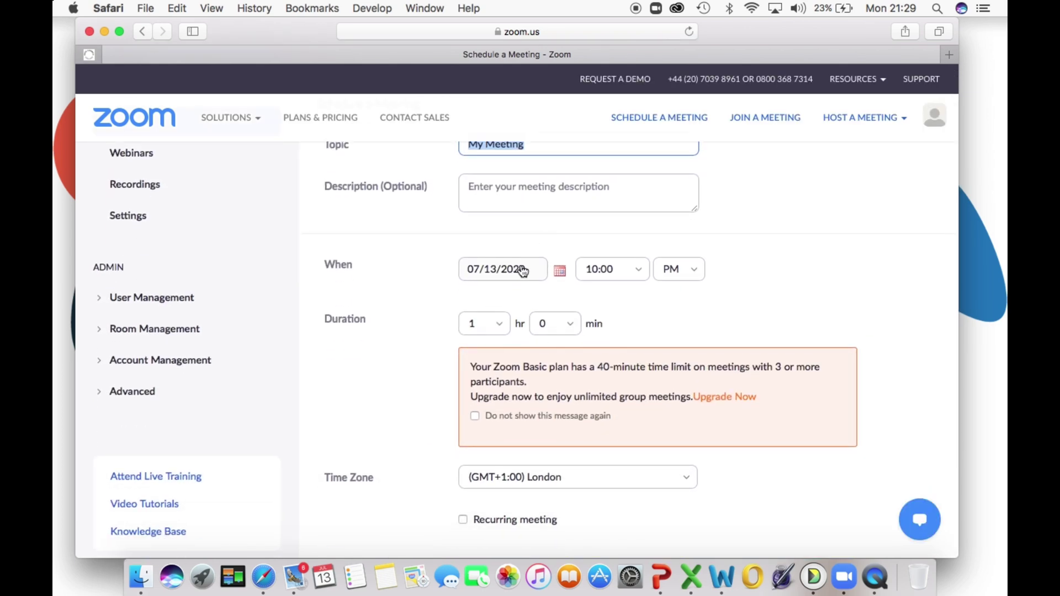
scroll(495, 320, down, 2)
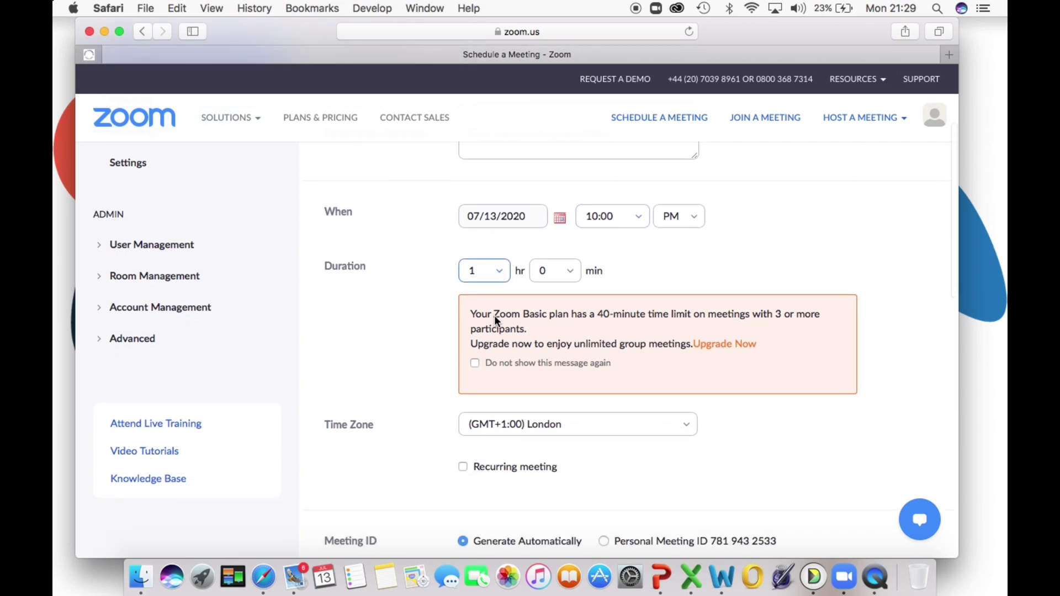
scroll(530, 309, down, 3)
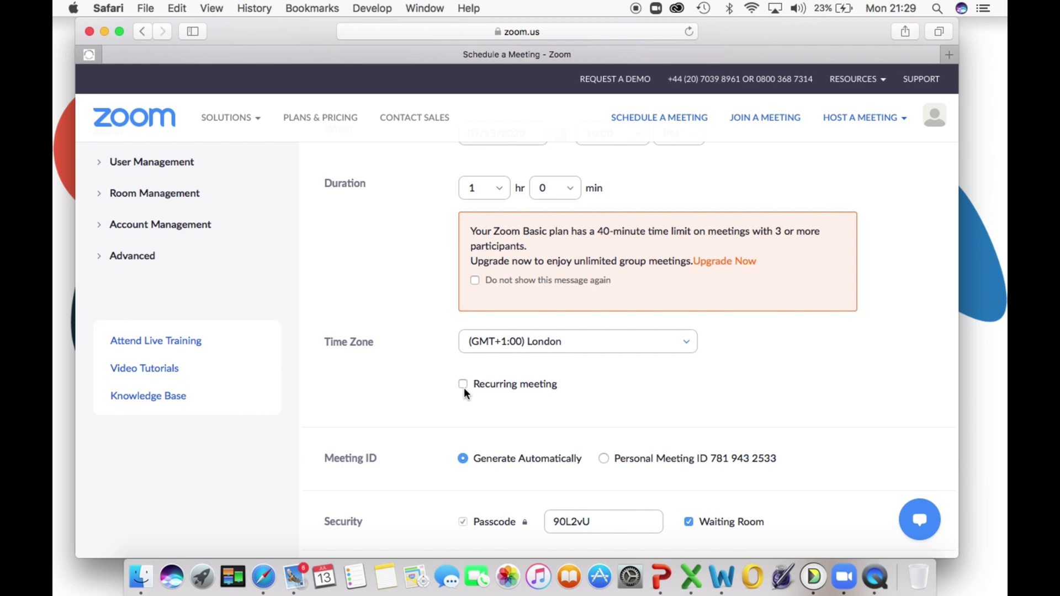
scroll(464, 388, down, 4)
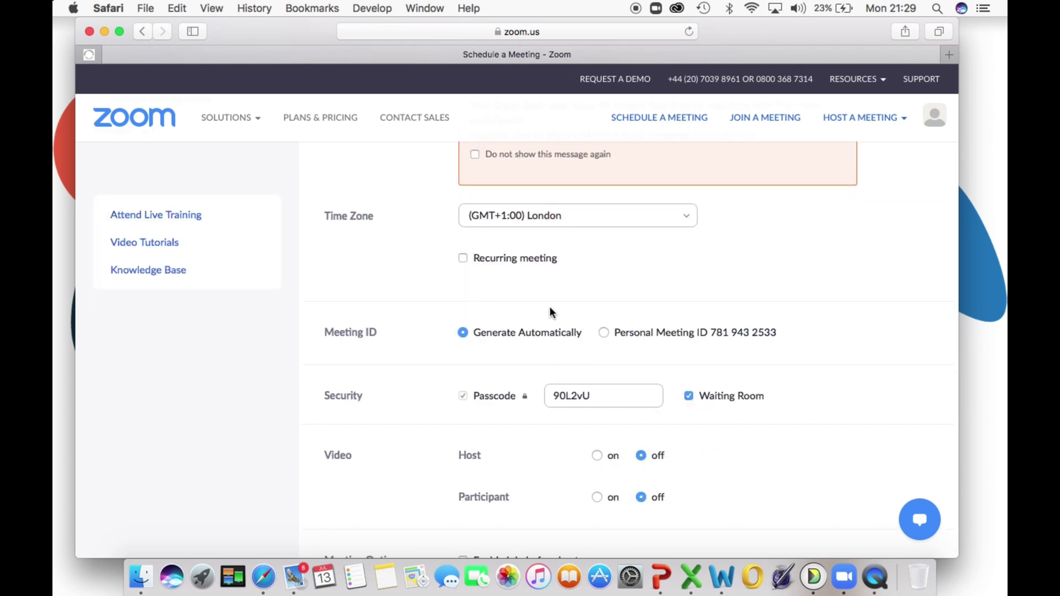
scroll(550, 312, down, 3)
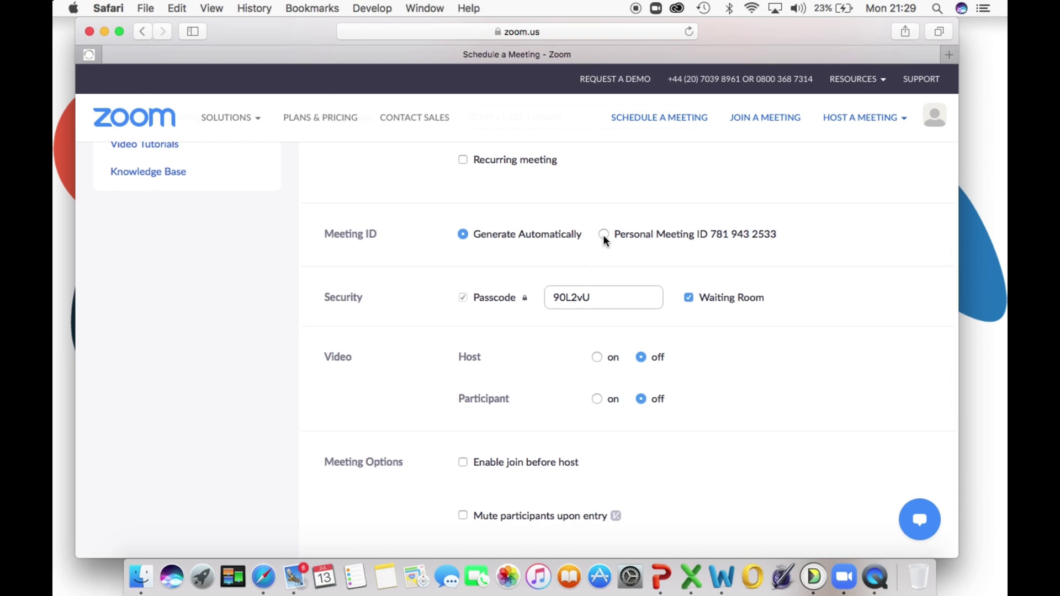
Step: Use the Personal Meeting ID with join before host enabled, then start My Meeting in zoom.us.app
click(604, 234)
click(604, 234)
scroll(585, 276, down, 3)
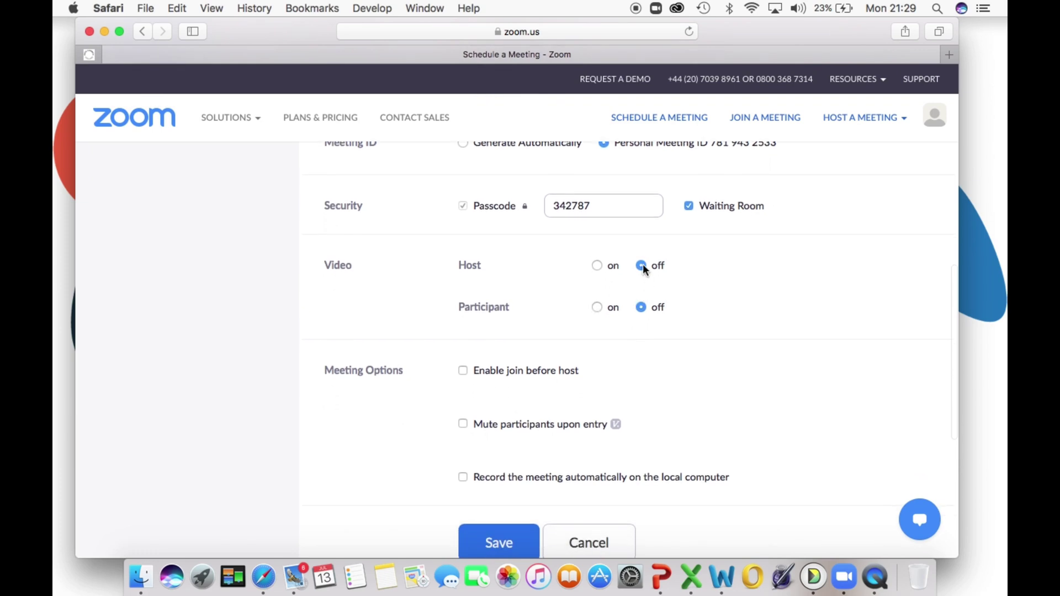
scroll(597, 310, down, 2)
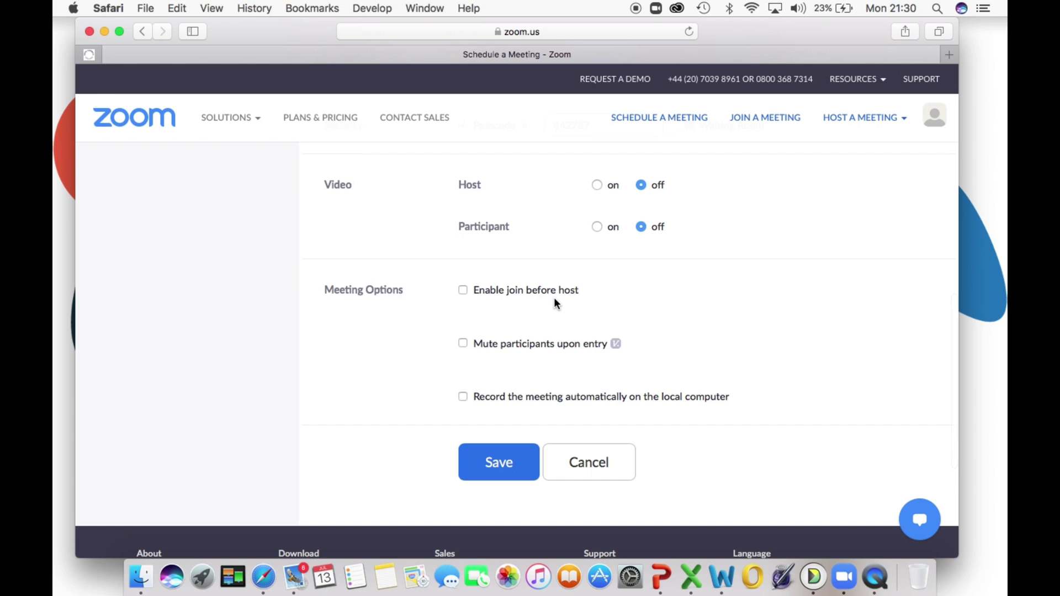
click(463, 290)
scroll(493, 475, down, 2)
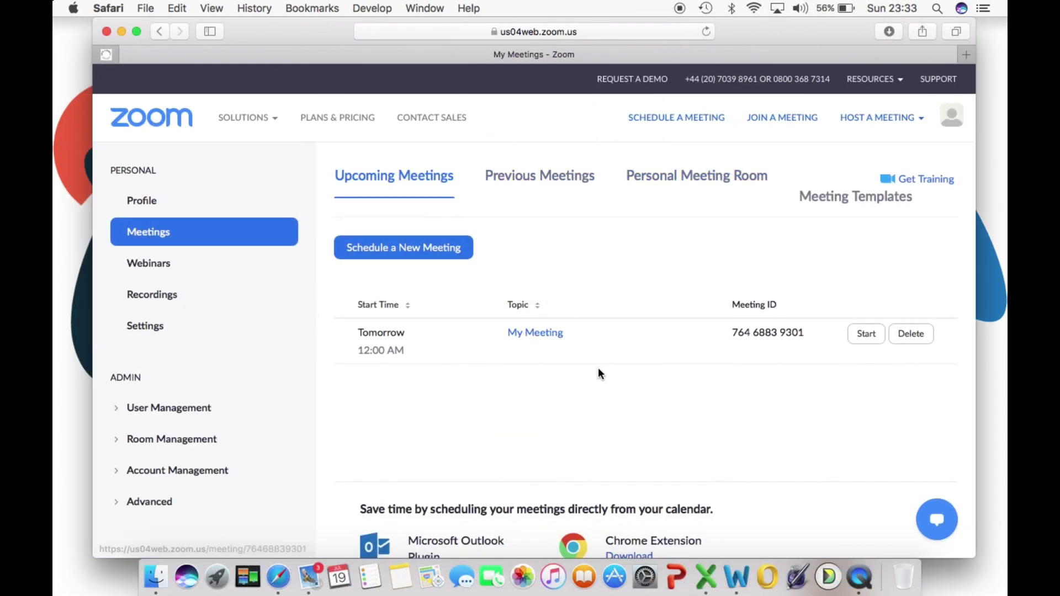
click(866, 334)
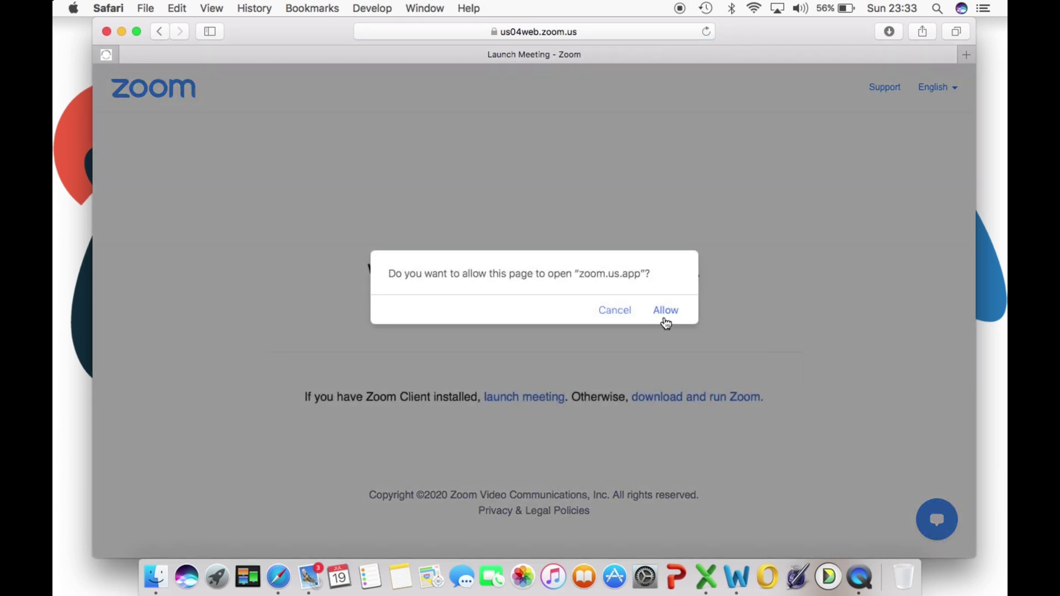
click(666, 316)
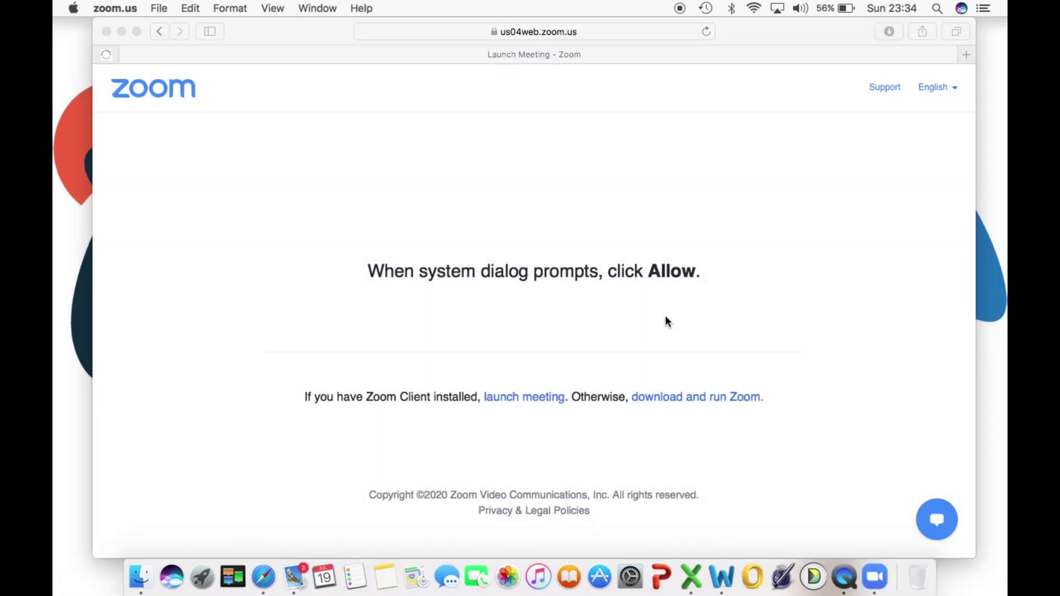